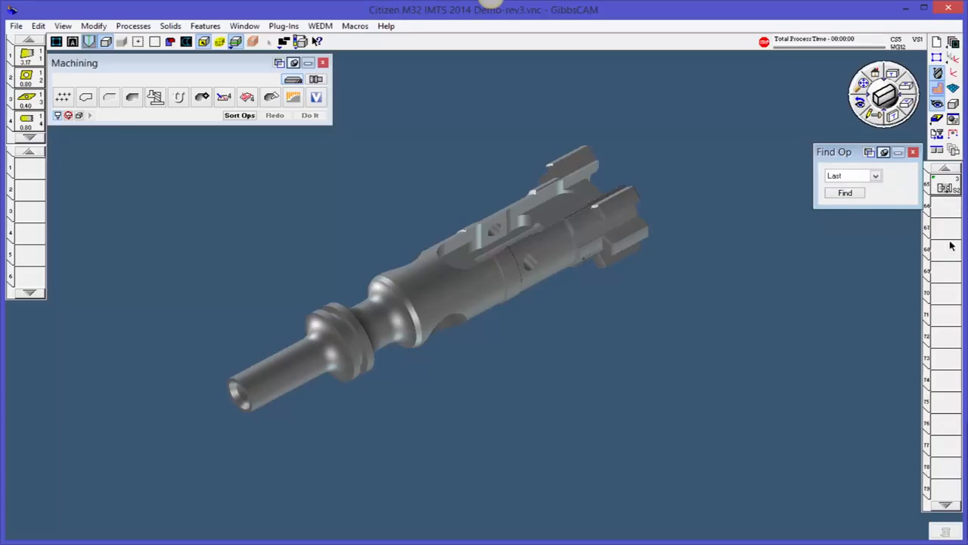
# Find the operation at tile number 1 and close the Find Op dialog
pyautogui.click(950, 236)
pyautogui.scroll(4, 950, 277)
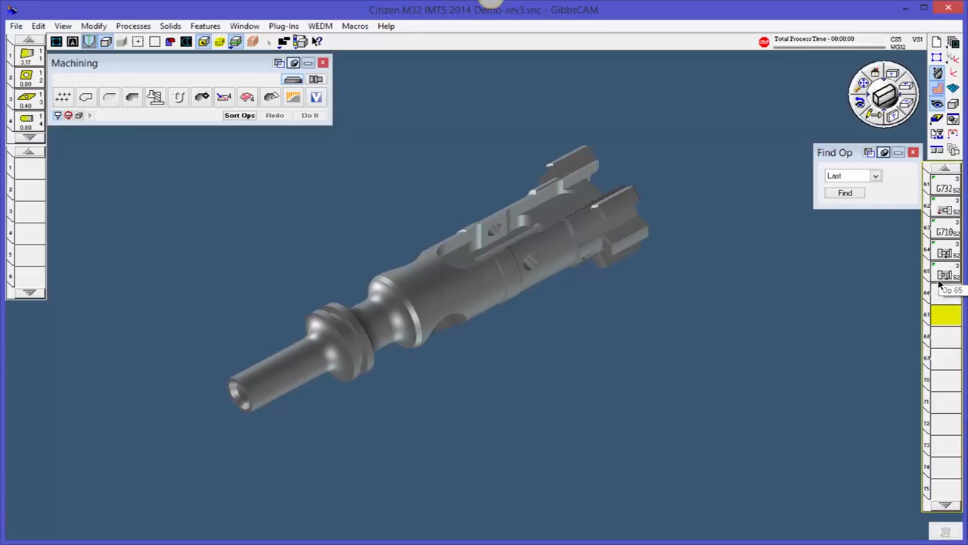
pyautogui.click(876, 175)
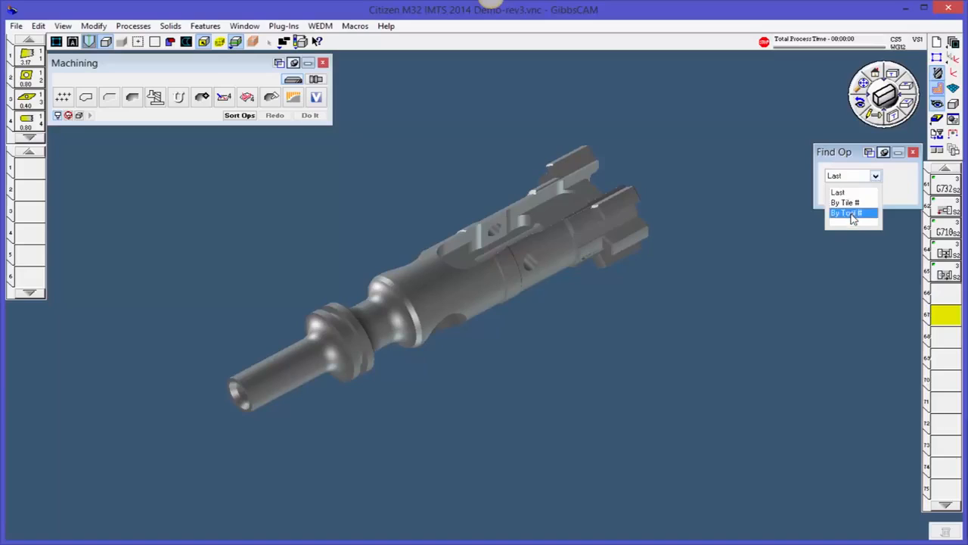
pyautogui.click(853, 203)
pyautogui.click(848, 194)
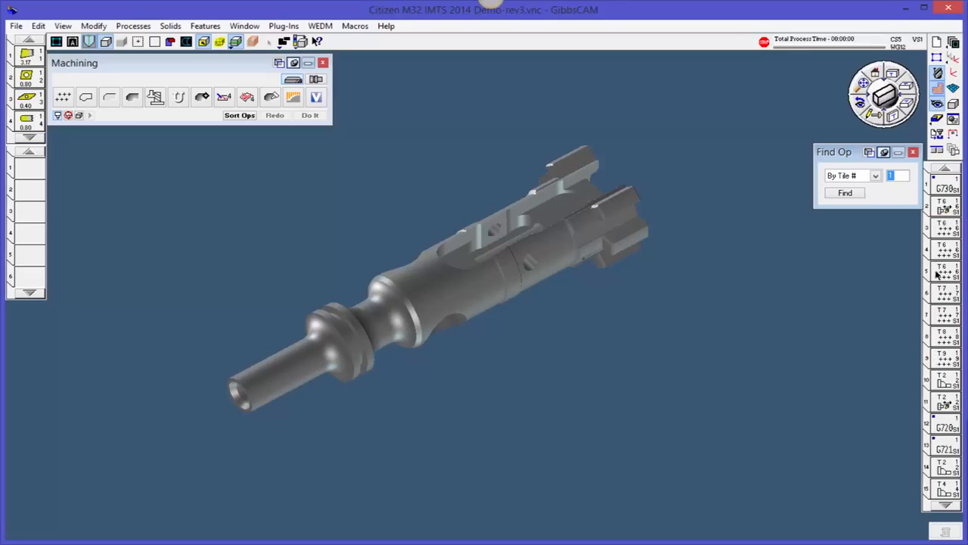
pyautogui.click(913, 152)
# Show all operations in the Operation Manager with drill operation 5 selected
pyautogui.rightClick(932, 170)
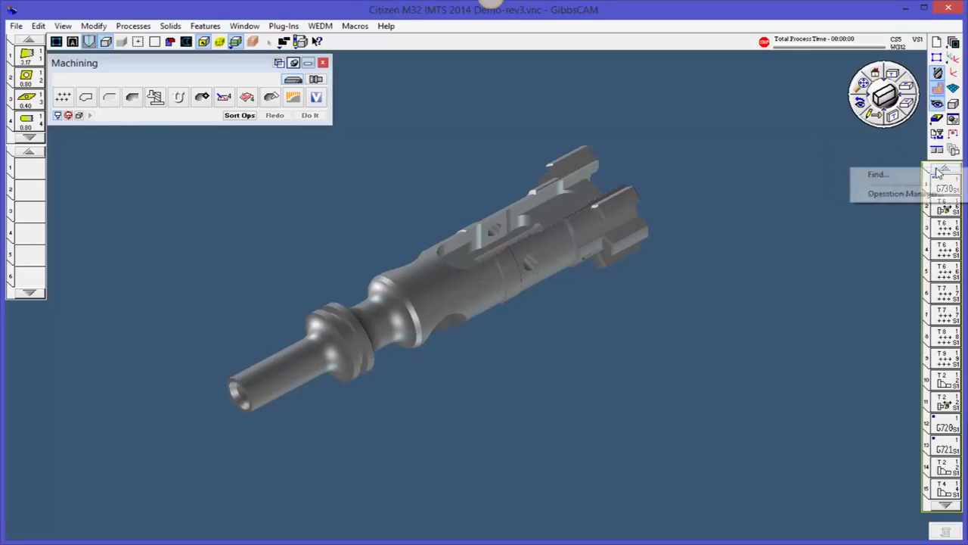
pyautogui.click(902, 194)
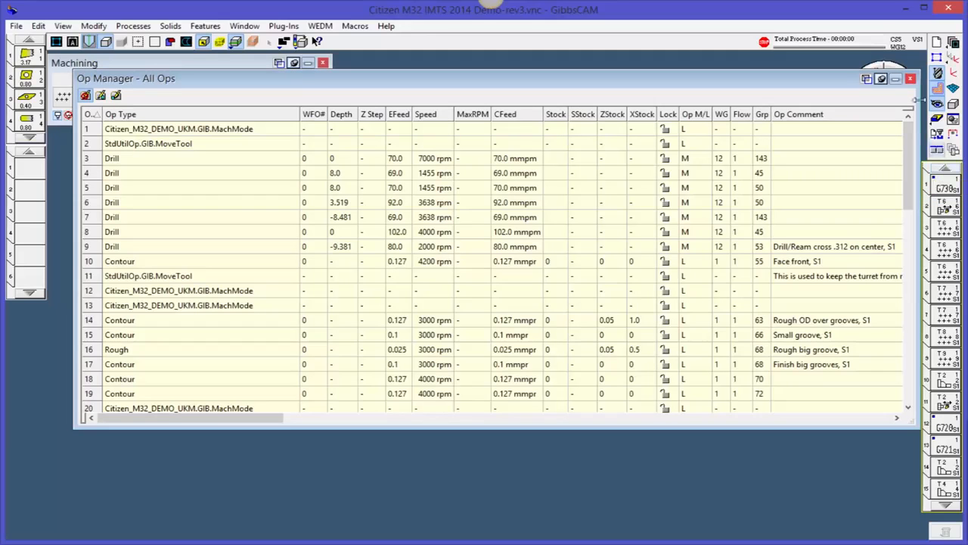
pyautogui.click(910, 79)
pyautogui.rightClick(942, 278)
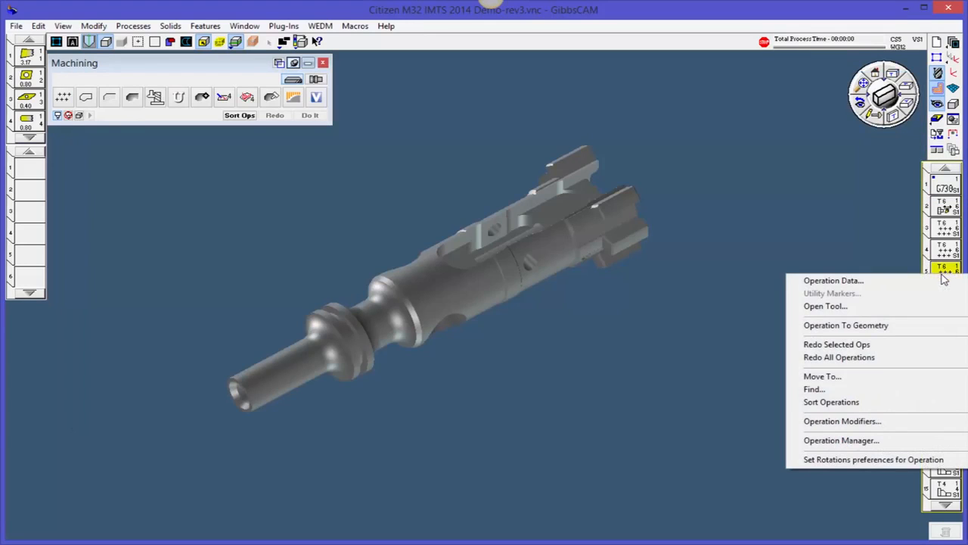
pyautogui.click(846, 444)
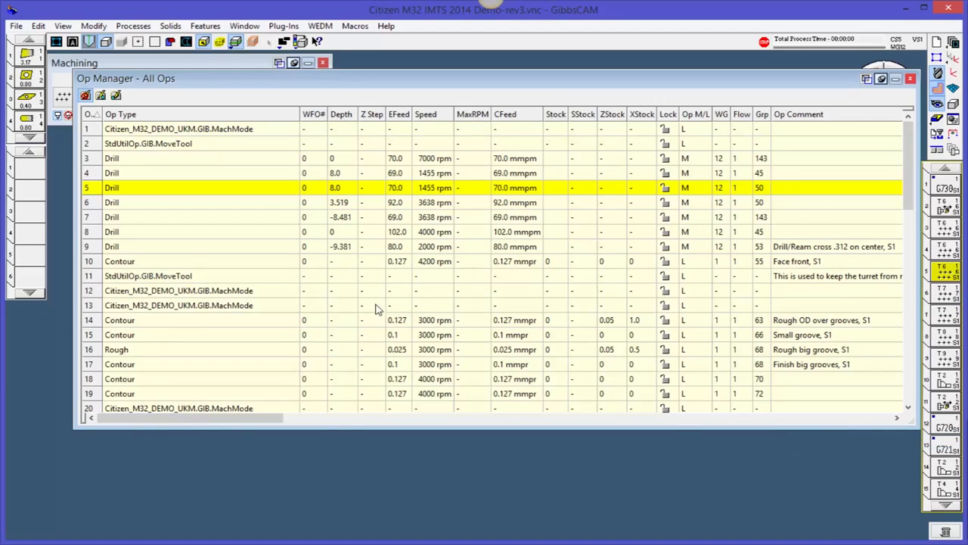
pyautogui.moveTo(279, 418); pyautogui.dragTo(243, 426)
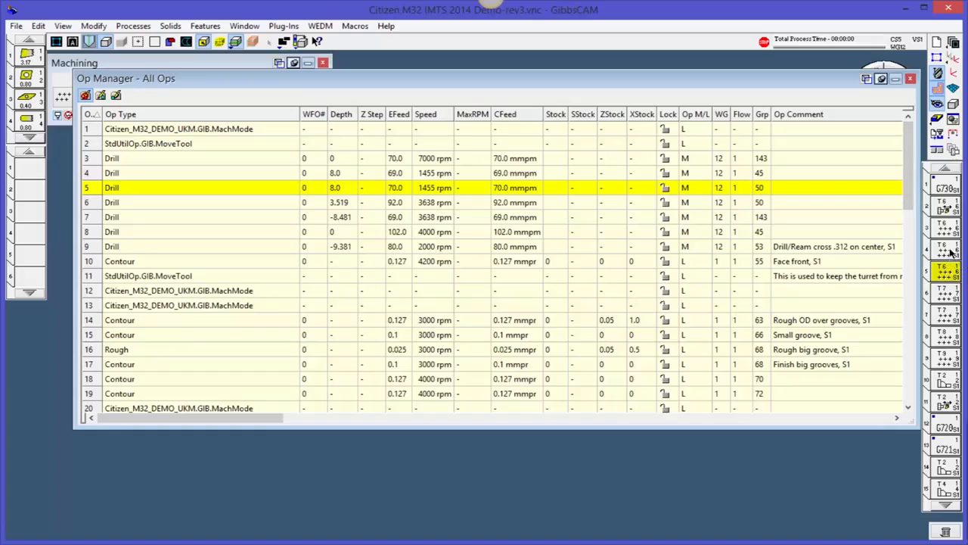
# Load the processes of drill operation 3 and inspect the Process #1 Holes settings
pyautogui.click(944, 225)
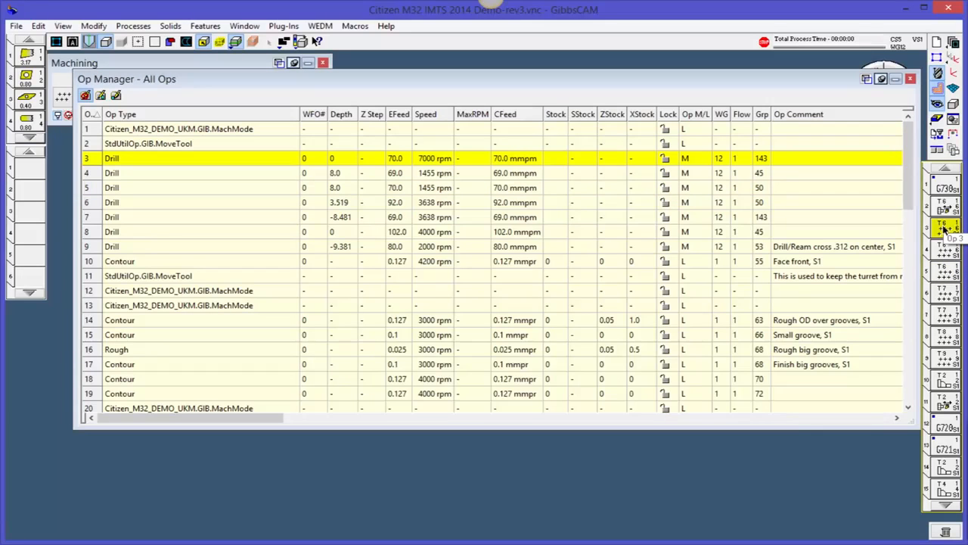
pyautogui.doubleClick(944, 227)
pyautogui.doubleClick(31, 171)
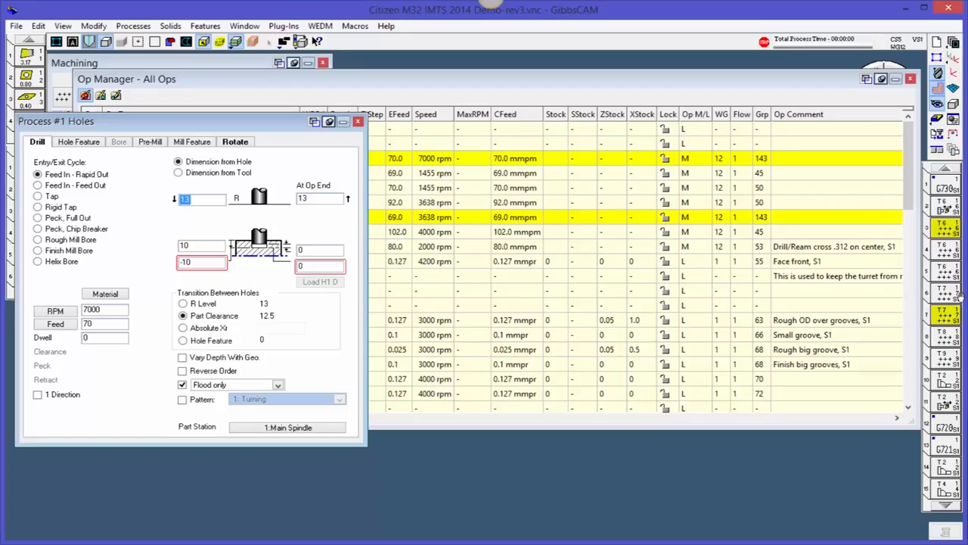
pyautogui.click(358, 122)
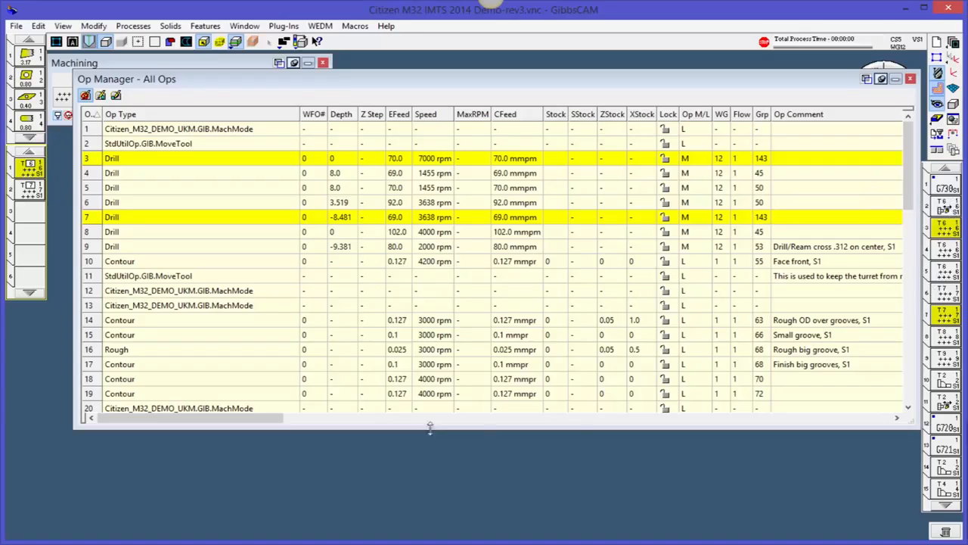
# Review the operation table's columns through Op Comment and open the customization of its data headers
pyautogui.moveTo(244, 418); pyautogui.dragTo(209, 429)
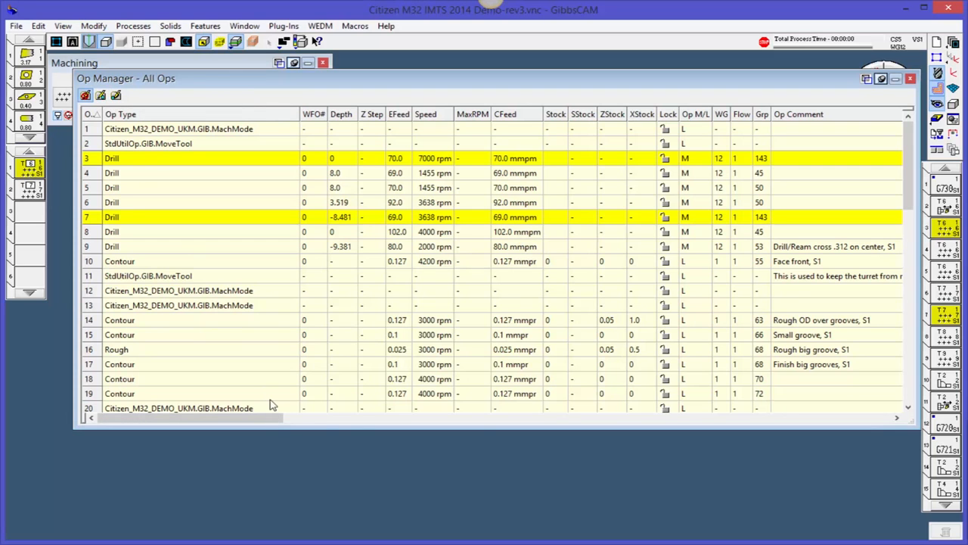
pyautogui.moveTo(276, 425); pyautogui.dragTo(129, 432)
pyautogui.moveTo(251, 420); pyautogui.dragTo(294, 426)
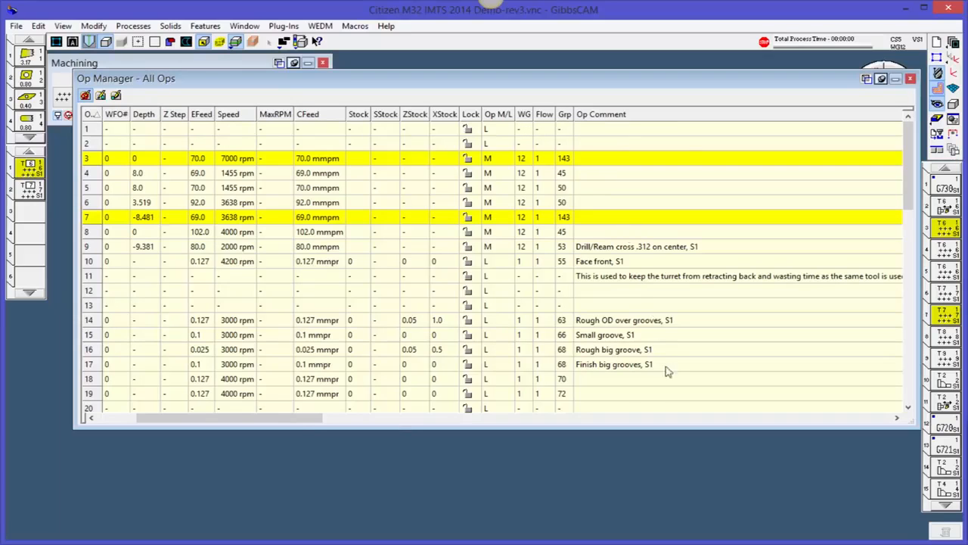
pyautogui.moveTo(256, 411); pyautogui.dragTo(182, 424)
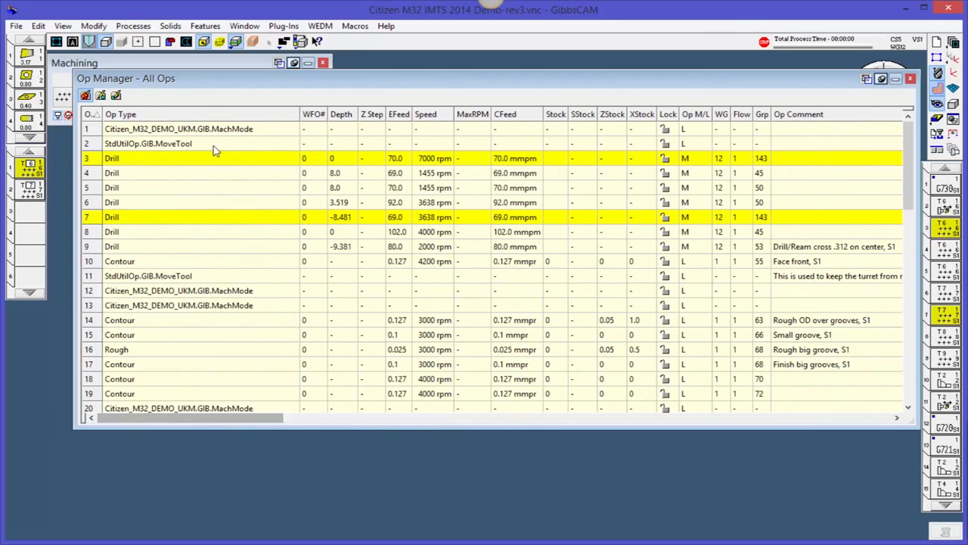
pyautogui.rightClick(344, 115)
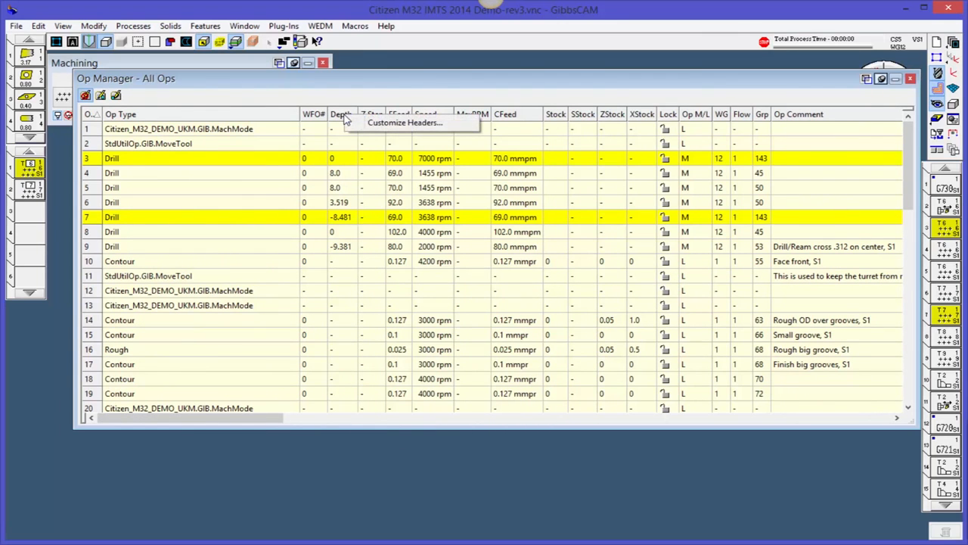
pyautogui.click(381, 127)
pyautogui.moveTo(461, 193)
pyautogui.mouseDown()
pyautogui.moveTo(463, 314)
pyautogui.moveTo(459, 186)
pyautogui.mouseUp()
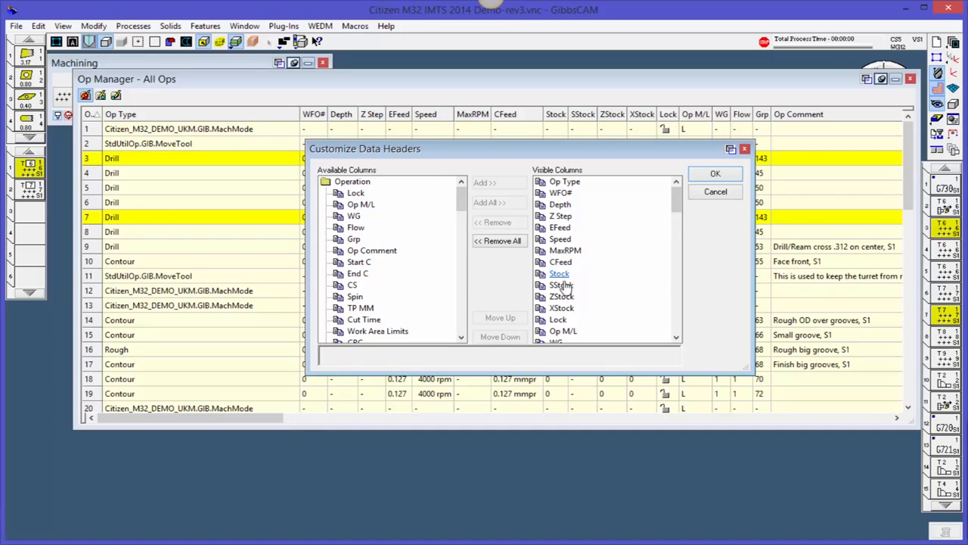
pyautogui.moveTo(675, 194)
pyautogui.mouseDown()
pyautogui.moveTo(675, 306)
pyautogui.moveTo(668, 198)
pyautogui.moveTo(672, 207)
pyautogui.mouseUp()
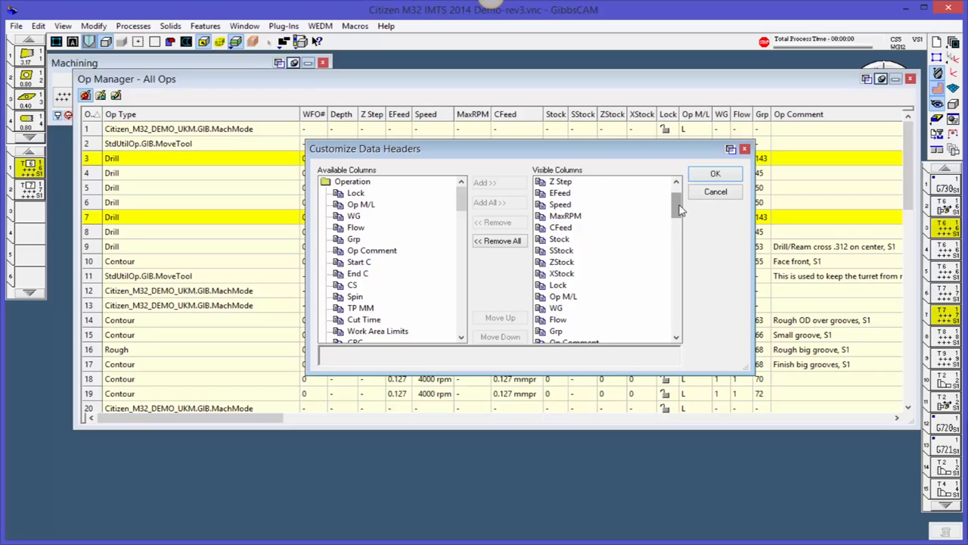
pyautogui.moveTo(679, 212); pyautogui.dragTo(679, 217)
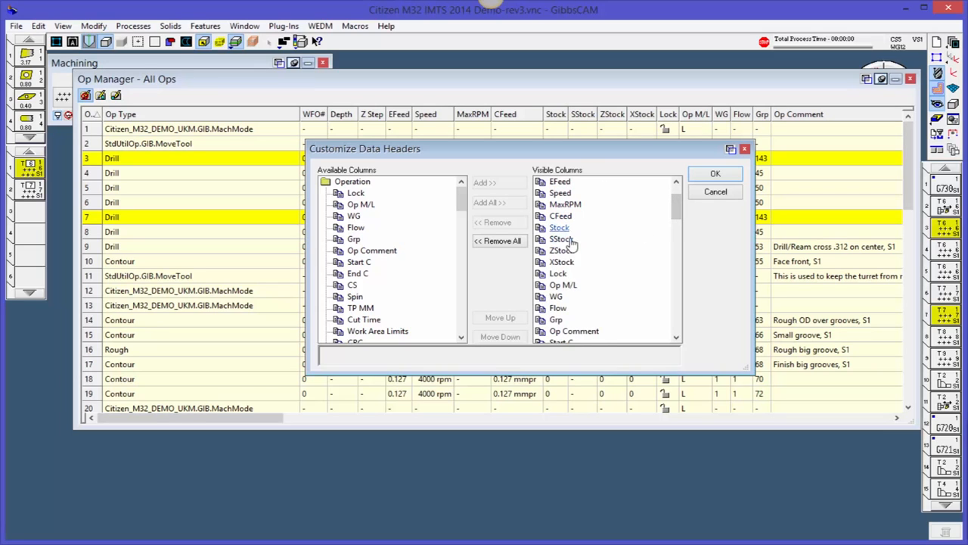
# Remove the columns from Op M/L through TP MM from the visible columns
pyautogui.click(557, 286)
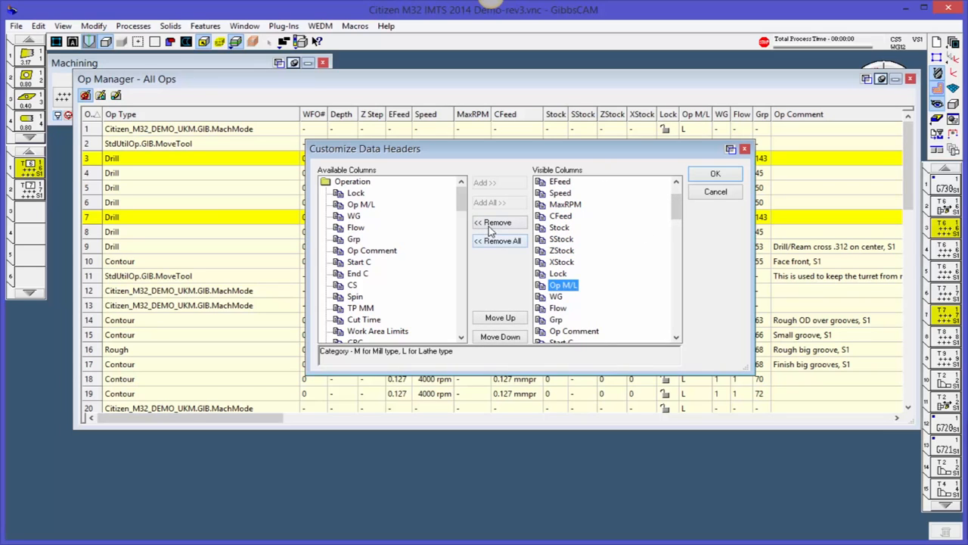
pyautogui.click(492, 222)
pyautogui.click(492, 223)
pyautogui.click(493, 223)
pyautogui.click(493, 222)
pyautogui.click(493, 222)
pyautogui.click(492, 222)
pyautogui.click(493, 223)
pyautogui.click(493, 222)
pyautogui.click(493, 223)
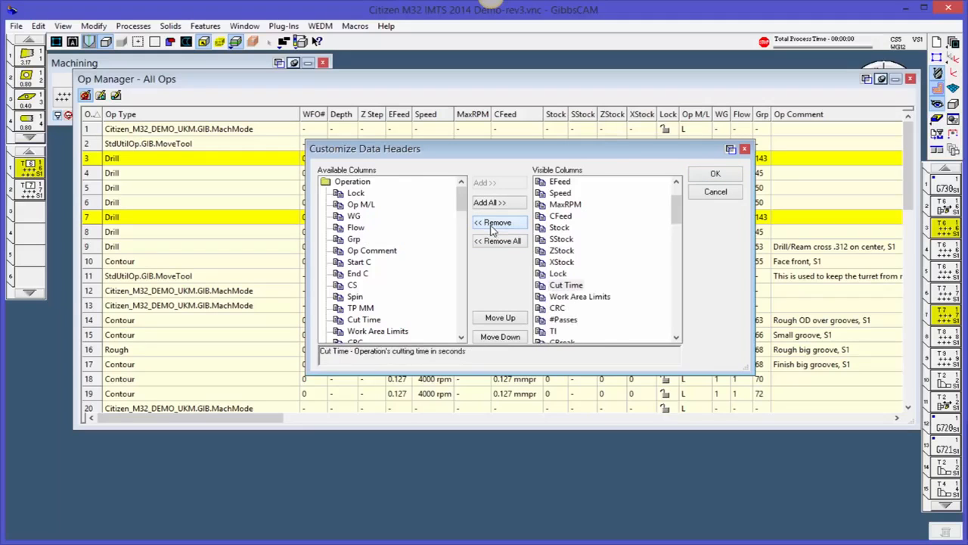
# Read the descriptions of the Lock, XStock and MaxRPM columns
pyautogui.click(560, 275)
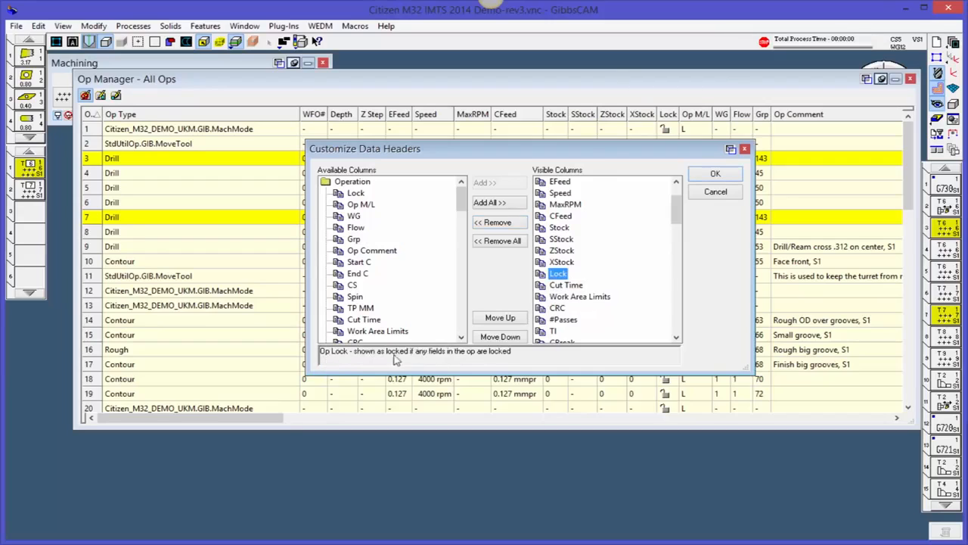
pyautogui.click(564, 264)
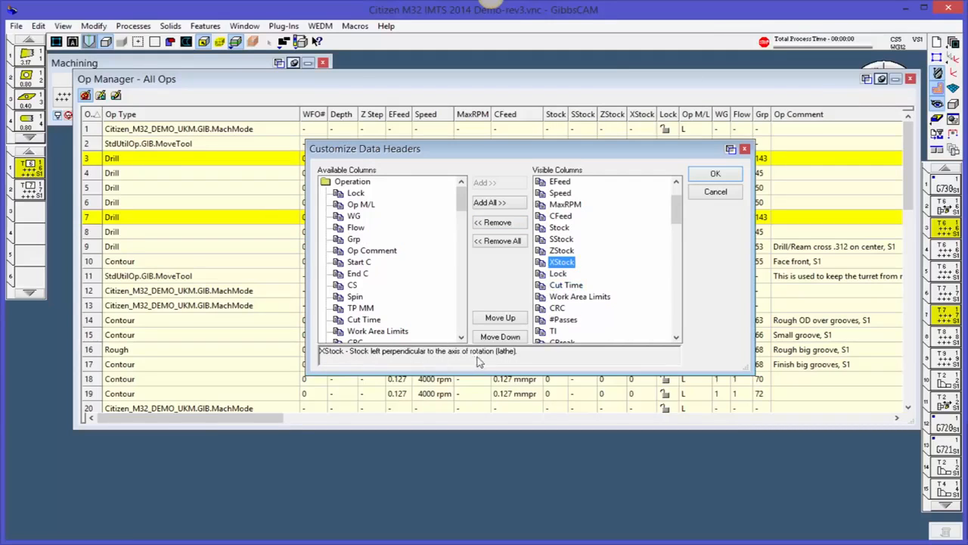
pyautogui.click(566, 205)
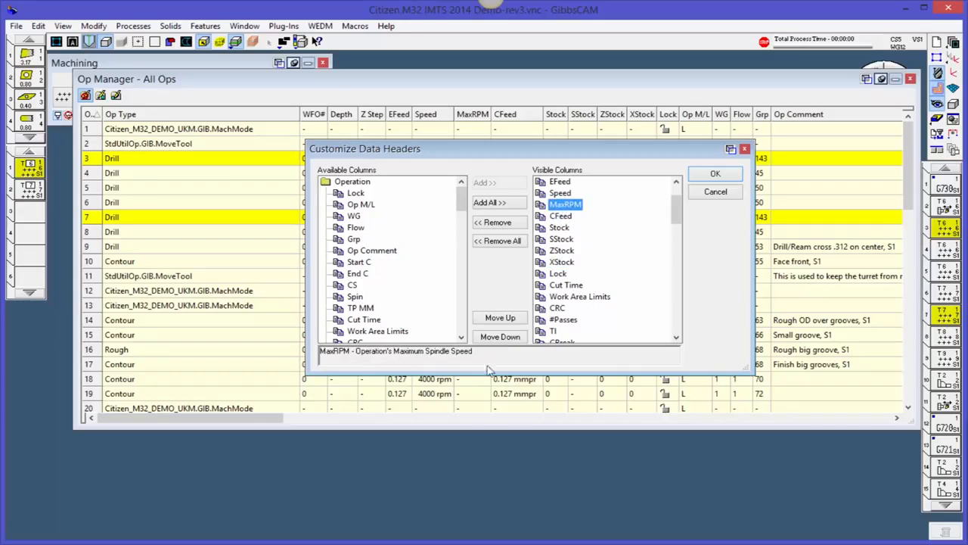
# Remove every visible column after Lock, from Cut Time through Tool Material, and apply the header changes
pyautogui.click(560, 290)
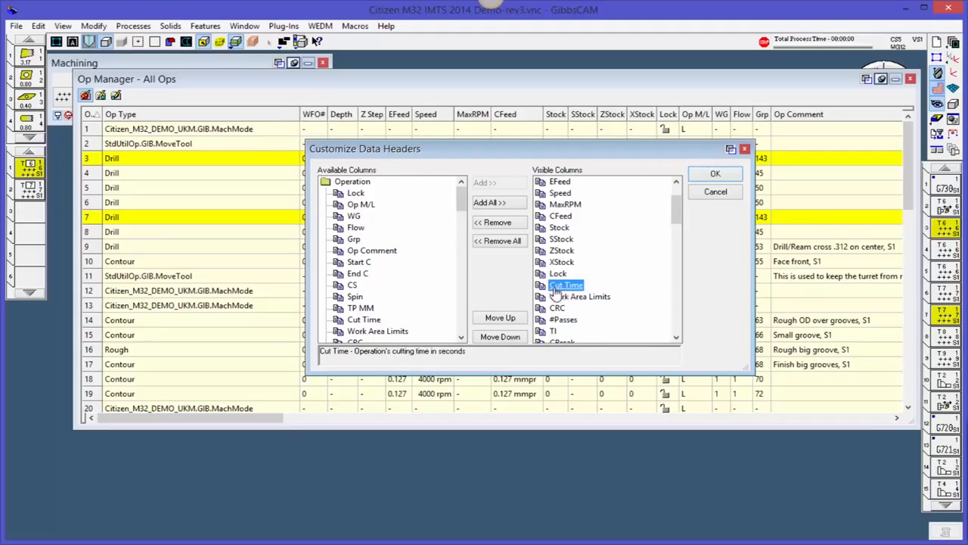
pyautogui.click(506, 226)
pyautogui.click(508, 225)
pyautogui.click(507, 225)
pyautogui.click(508, 226)
pyautogui.click(507, 226)
pyautogui.click(507, 225)
pyautogui.click(508, 225)
pyautogui.click(507, 225)
pyautogui.click(508, 225)
pyautogui.click(508, 223)
pyautogui.click(508, 224)
pyautogui.click(508, 224)
pyautogui.click(508, 224)
pyautogui.click(509, 224)
pyautogui.click(509, 223)
pyautogui.click(511, 224)
pyautogui.click(510, 224)
pyautogui.click(512, 224)
pyautogui.click(512, 224)
pyautogui.click(512, 224)
pyautogui.click(513, 224)
pyautogui.click(512, 224)
pyautogui.click(512, 224)
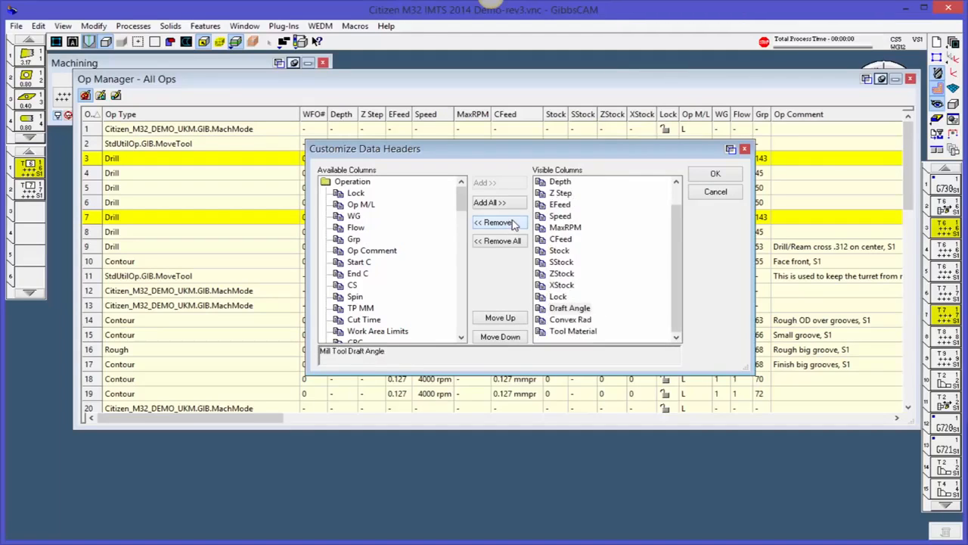
pyautogui.click(513, 224)
pyautogui.click(513, 224)
pyautogui.click(513, 223)
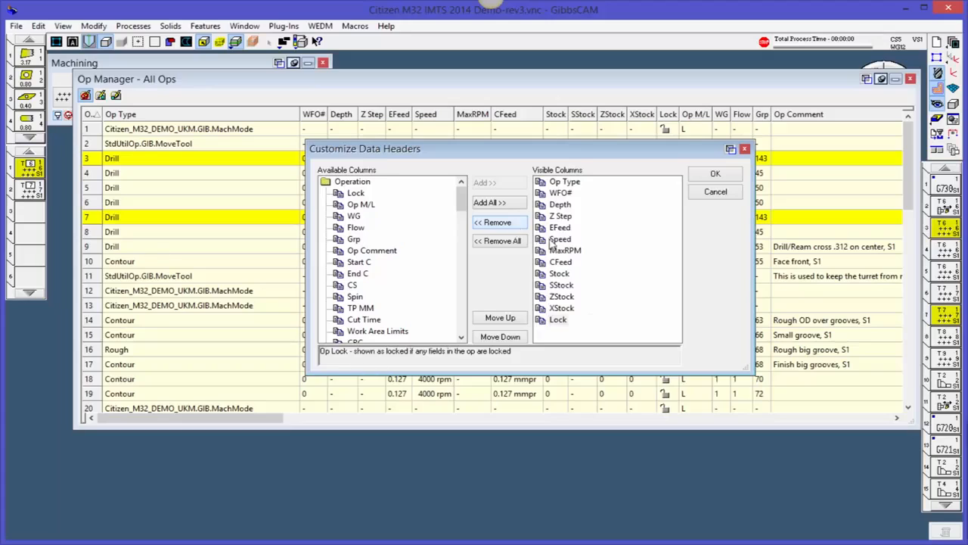
pyautogui.click(719, 175)
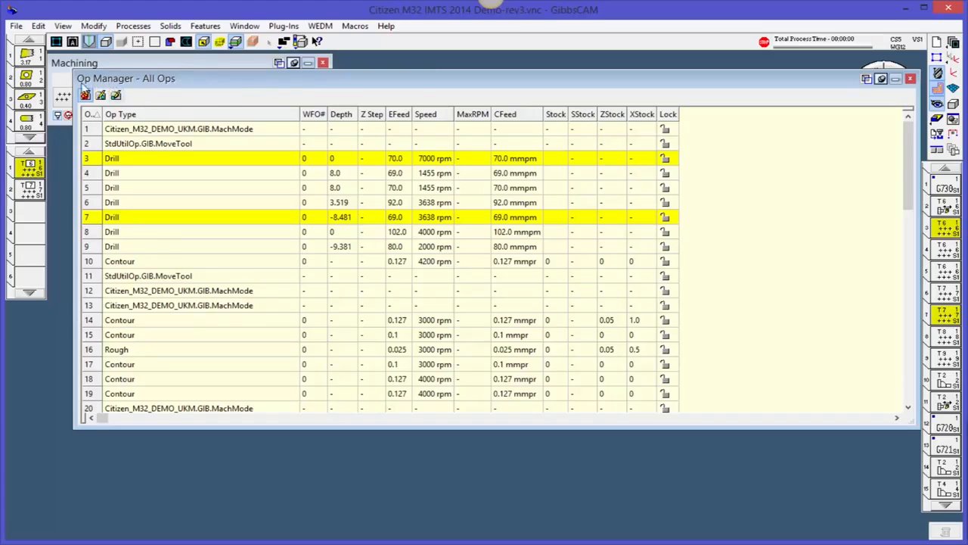
# Review the complete operation list from first to last row and close the Op Manager
pyautogui.rightClick(188, 85)
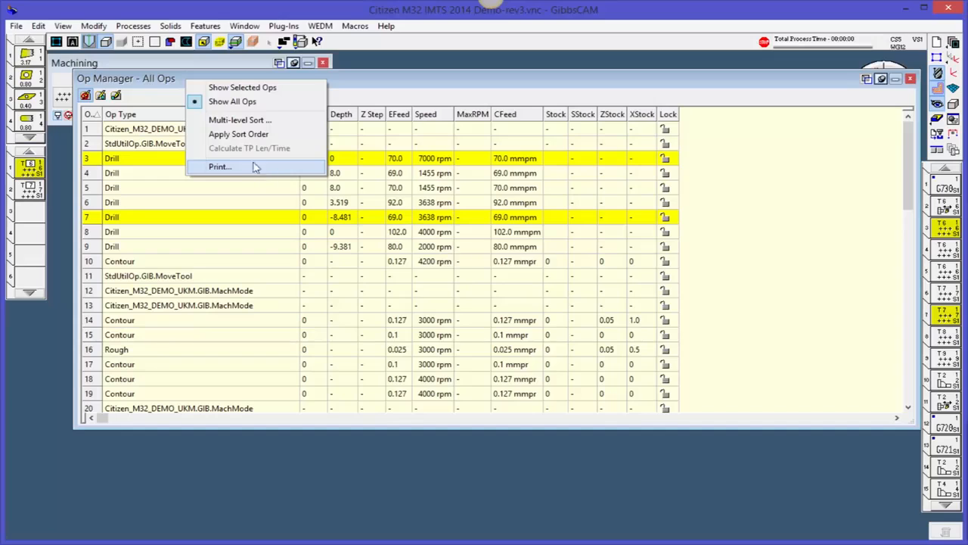
pyautogui.click(378, 215)
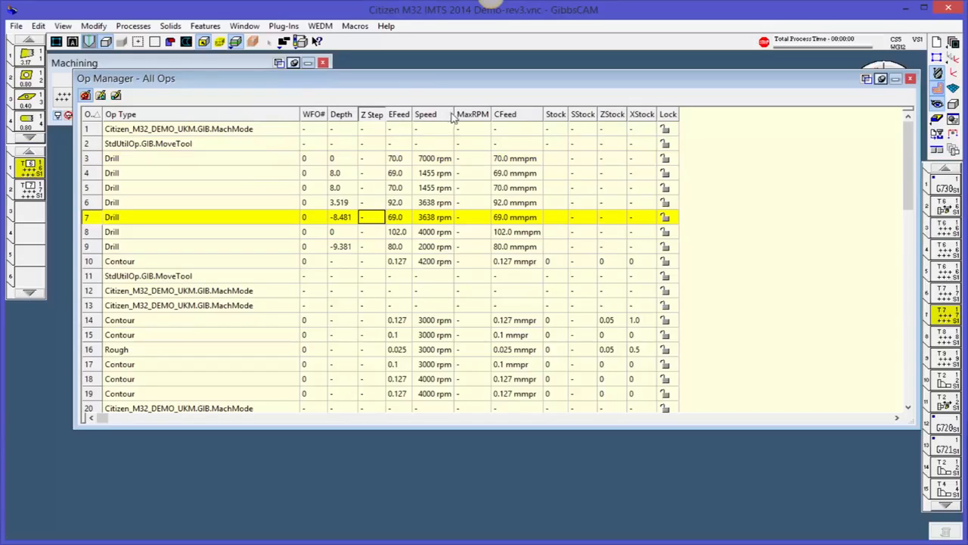
pyautogui.click(446, 143)
pyautogui.scroll(-1, 761, 319)
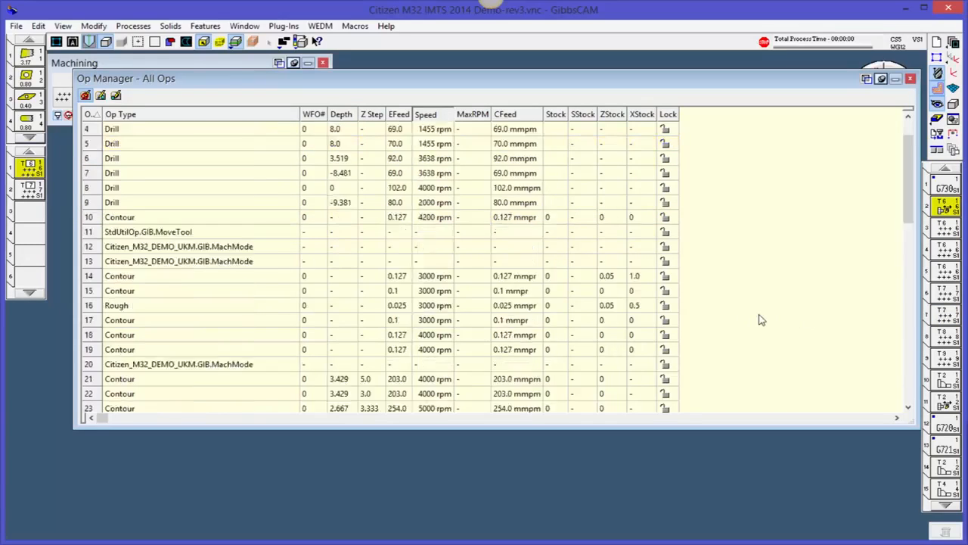
pyautogui.scroll(-12, 761, 320)
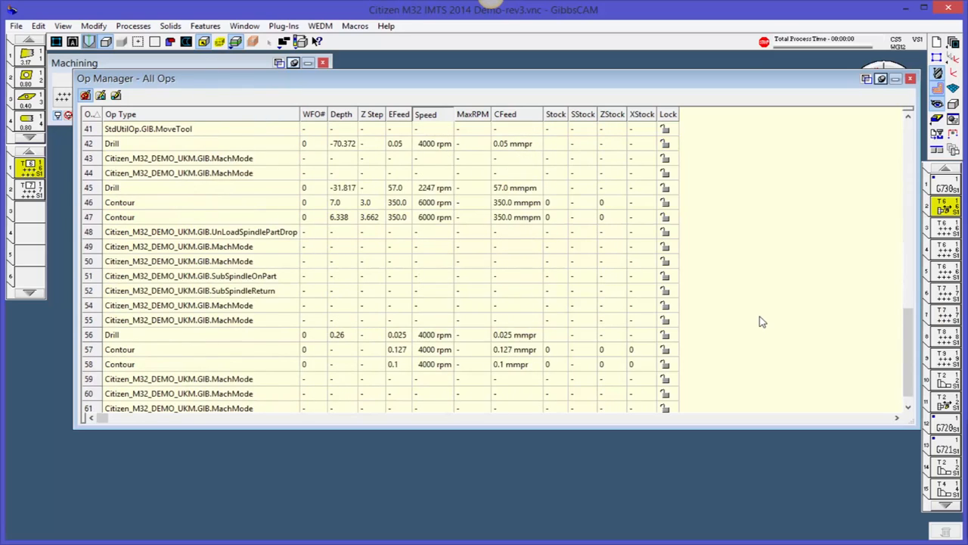
pyautogui.scroll(-2, 761, 322)
pyautogui.scroll(15, 761, 324)
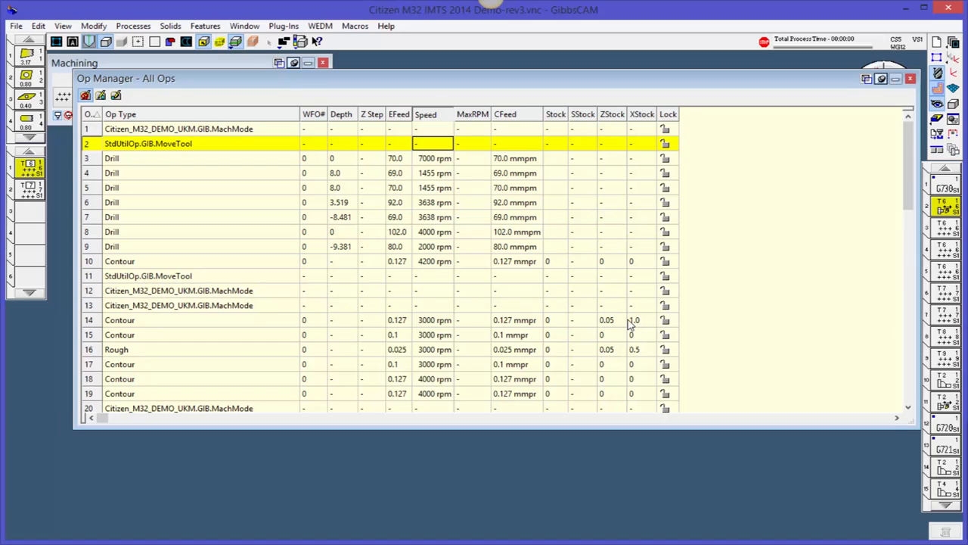
pyautogui.click(910, 79)
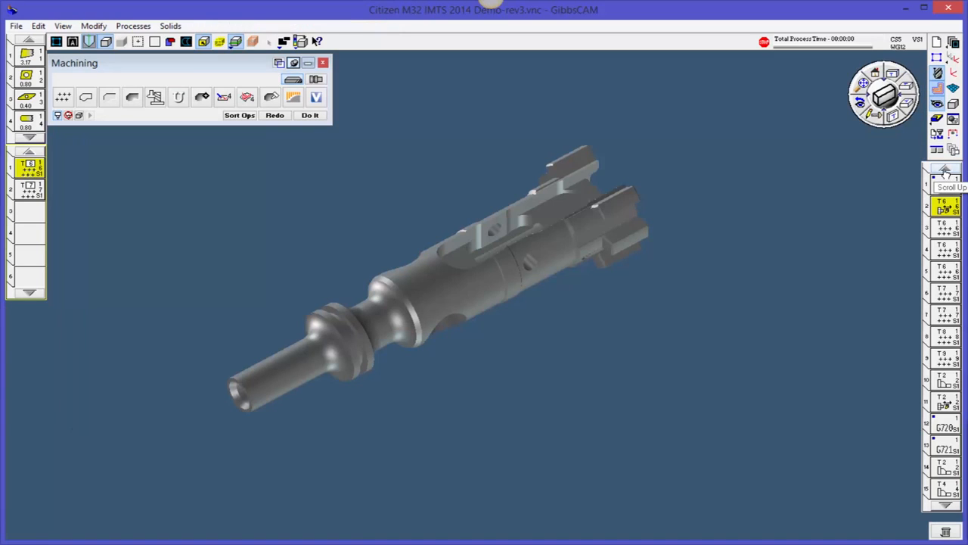
pyautogui.rightClick(945, 173)
pyautogui.click(684, 363)
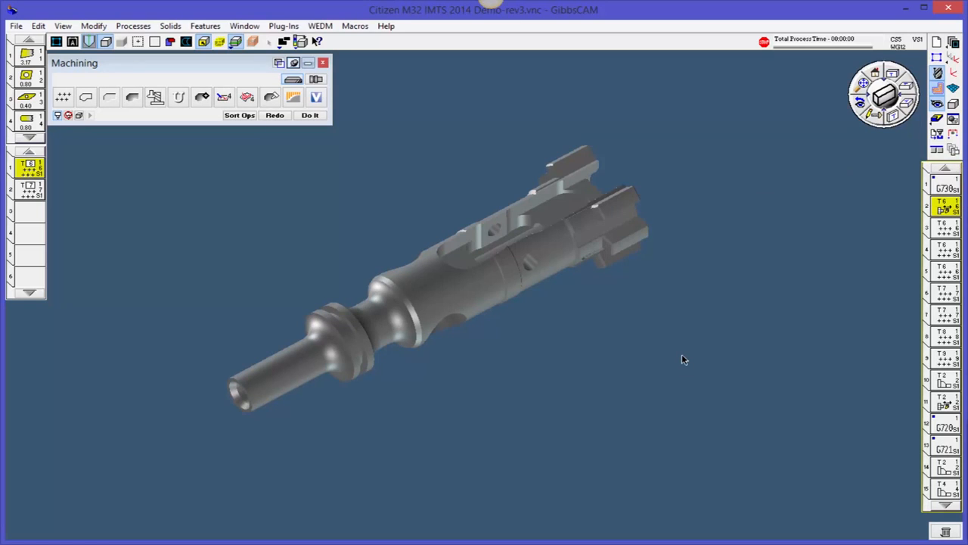